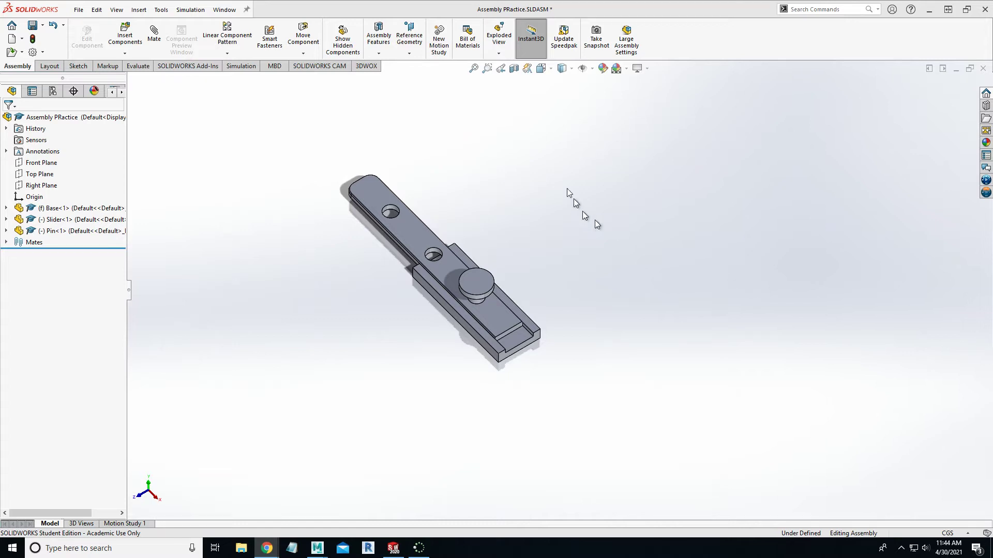
Start an exploded view and move the pin about 30.26 cm upward along the Y axis as a completed explode step.
left_click(505, 41)
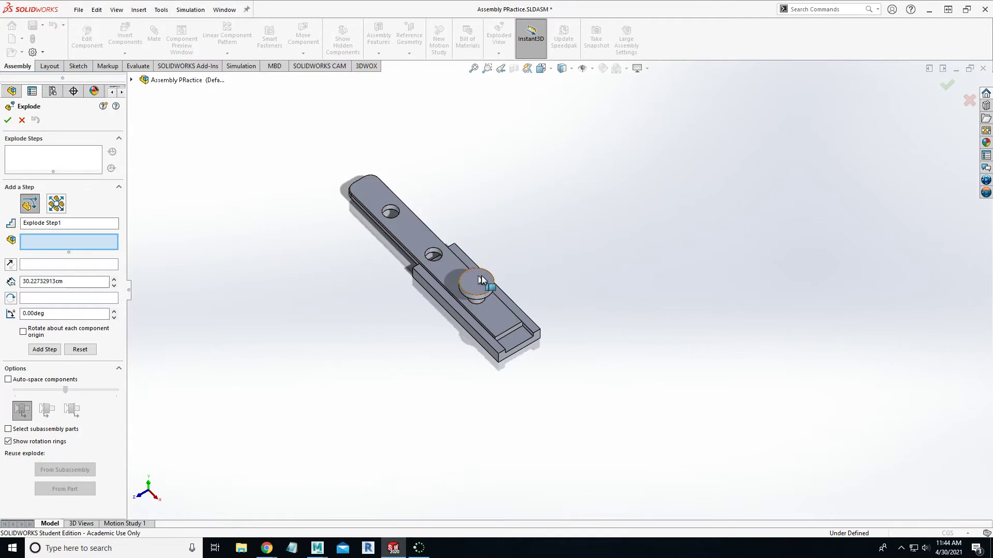
left_click(488, 291)
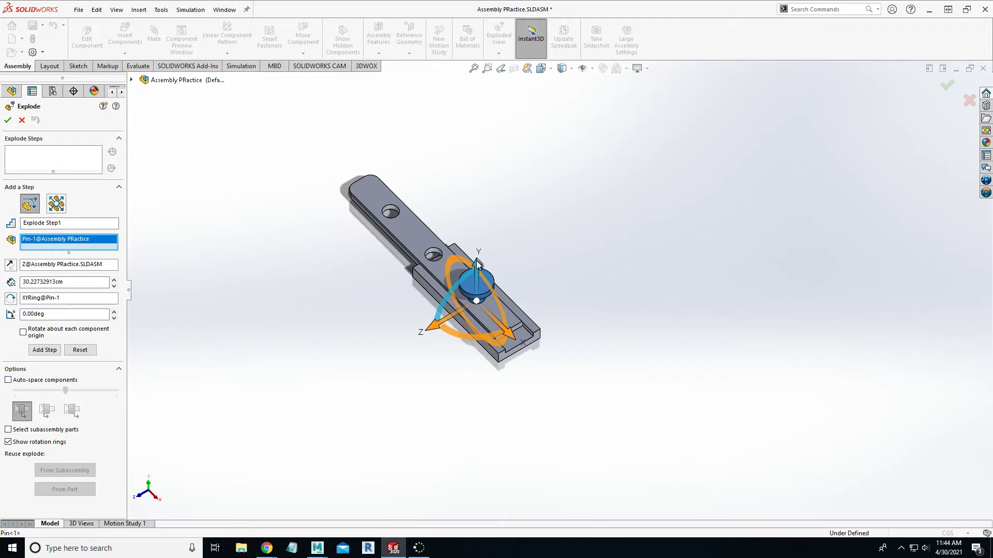
left_click_drag(477, 264, 487, 196)
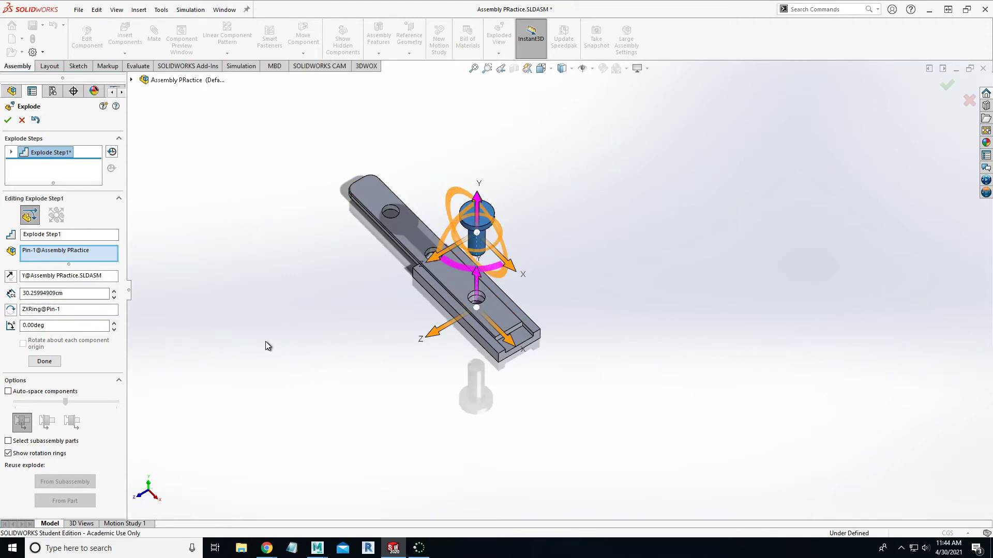
right_click(524, 185)
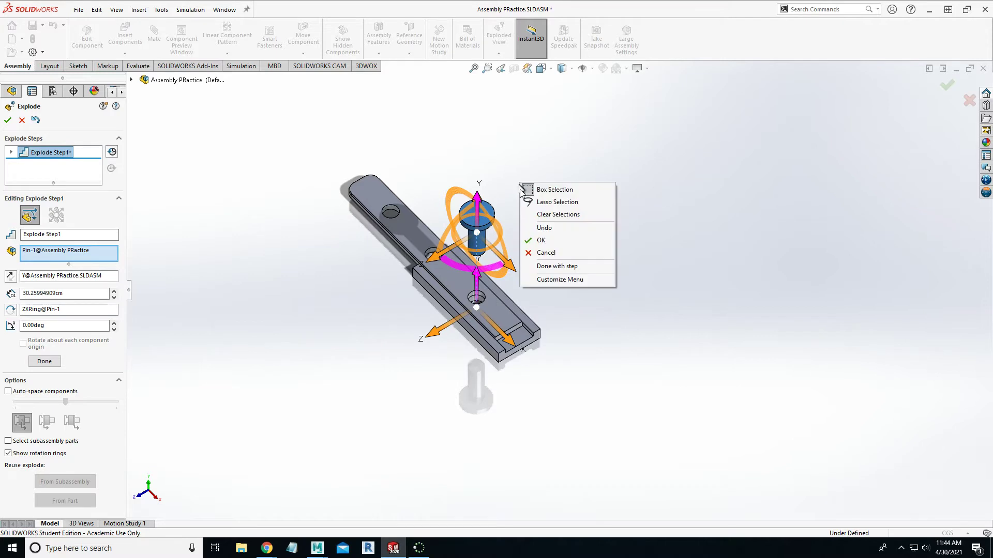
left_click(550, 267)
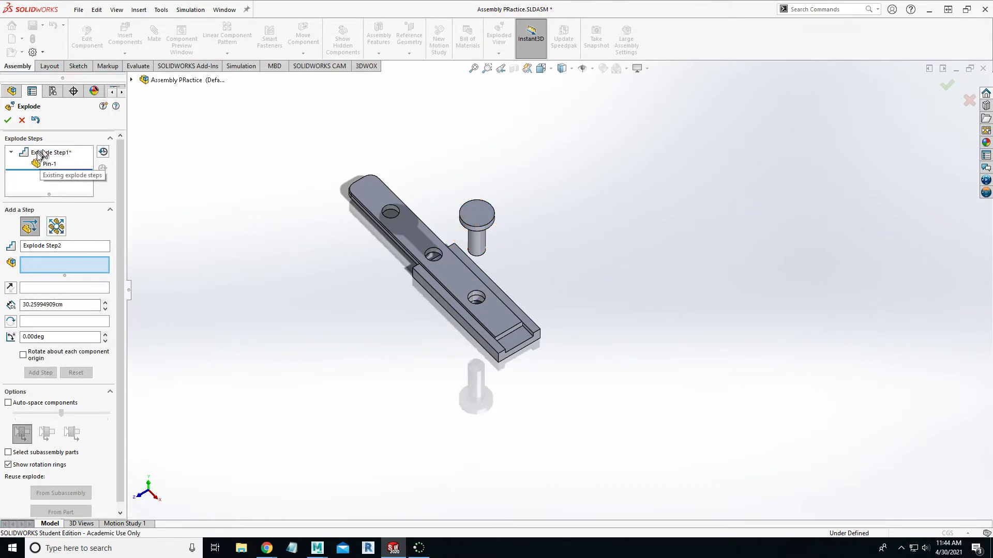
Add an explode step moving the slider about 79.05 cm along the X axis out of the base, and finish the exploded view.
left_click(363, 191)
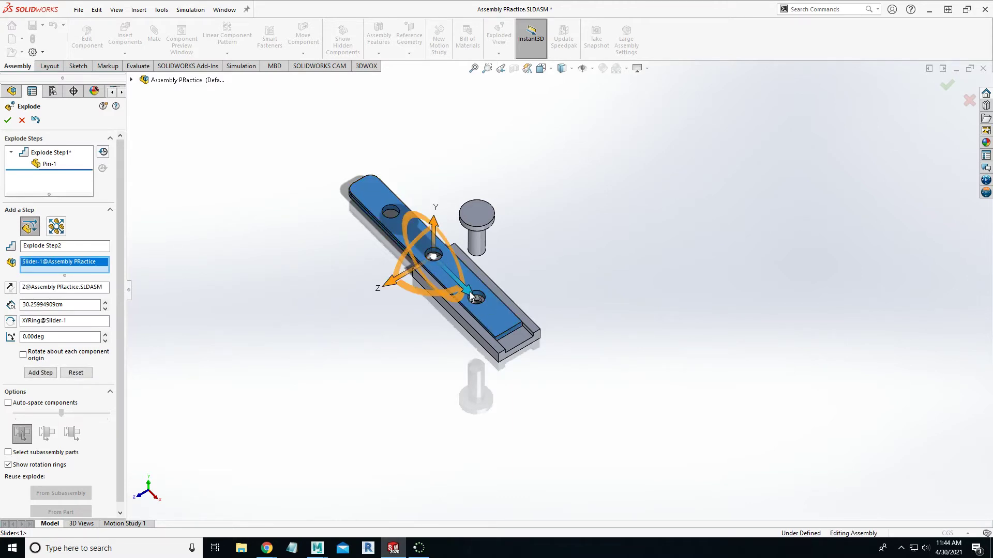
left_click_drag(471, 296, 614, 493)
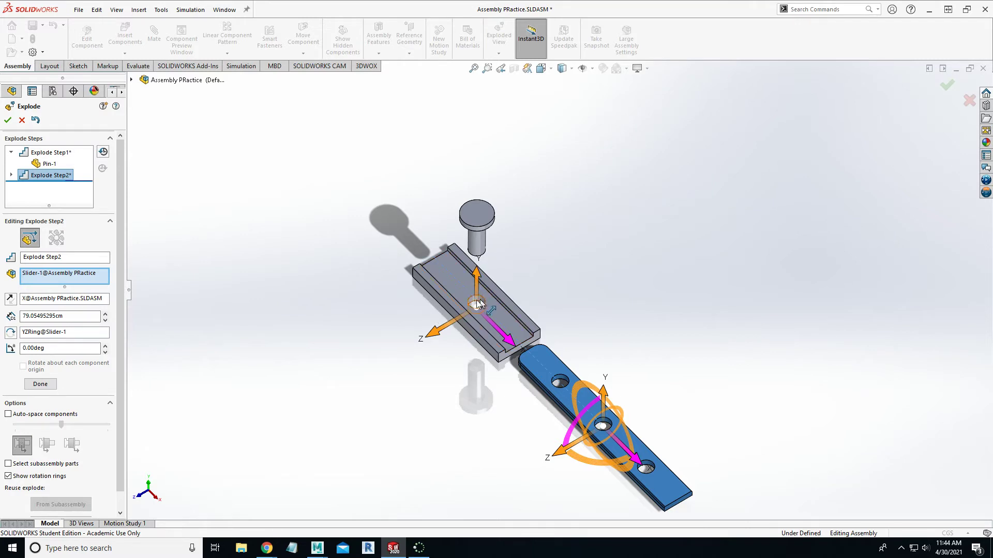
right_click(600, 244)
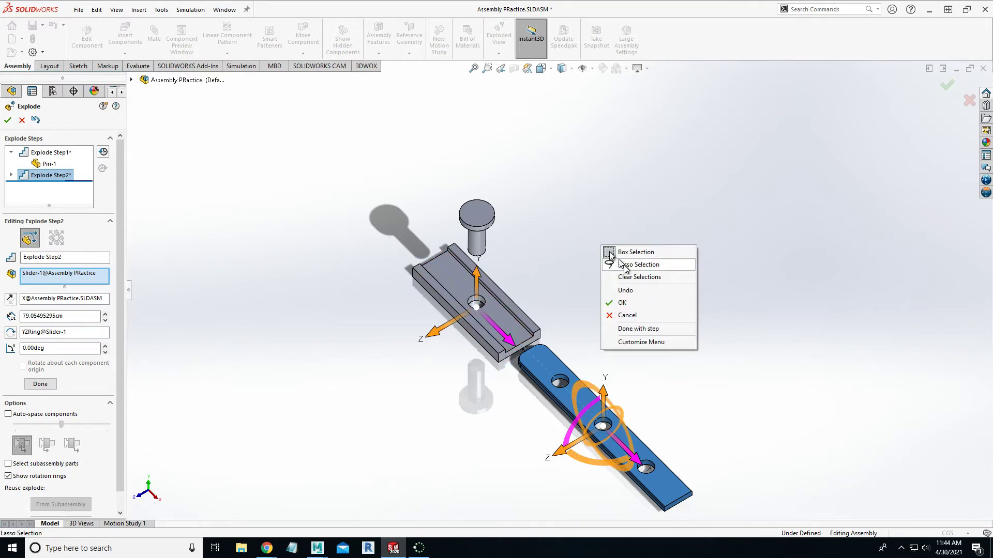
left_click(631, 330)
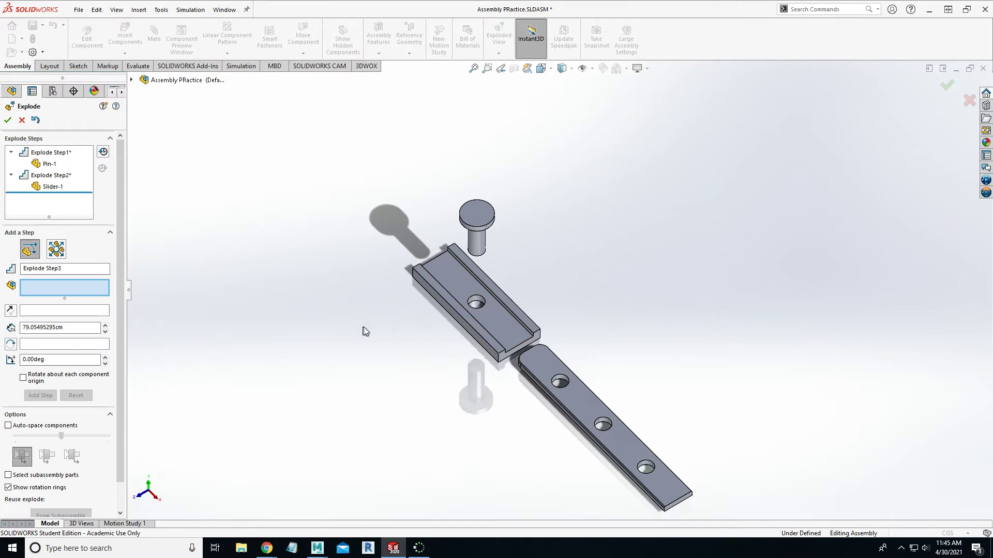
left_click(8, 120)
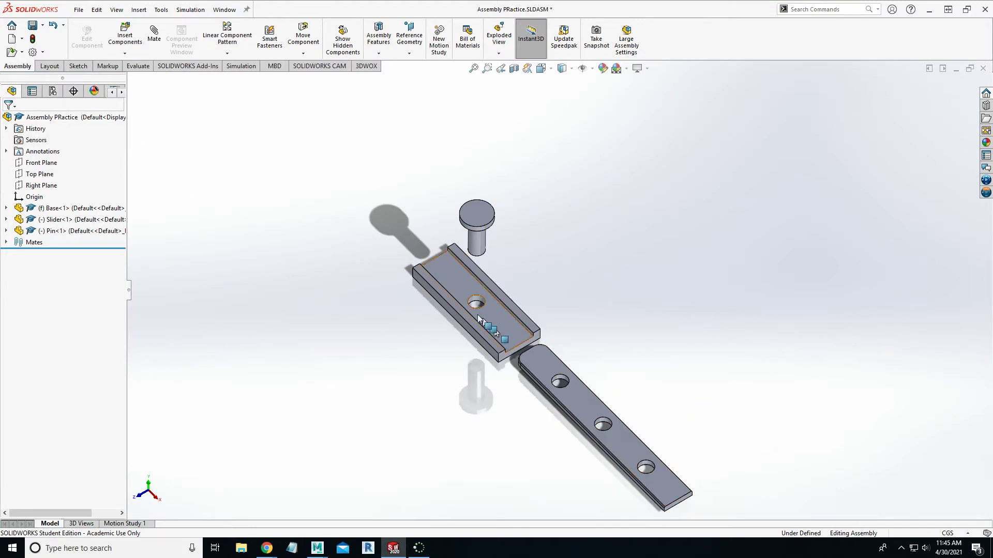
Add smart explode lines for the pin and slider to the exploded view, and save the assembly.
left_click(52, 92)
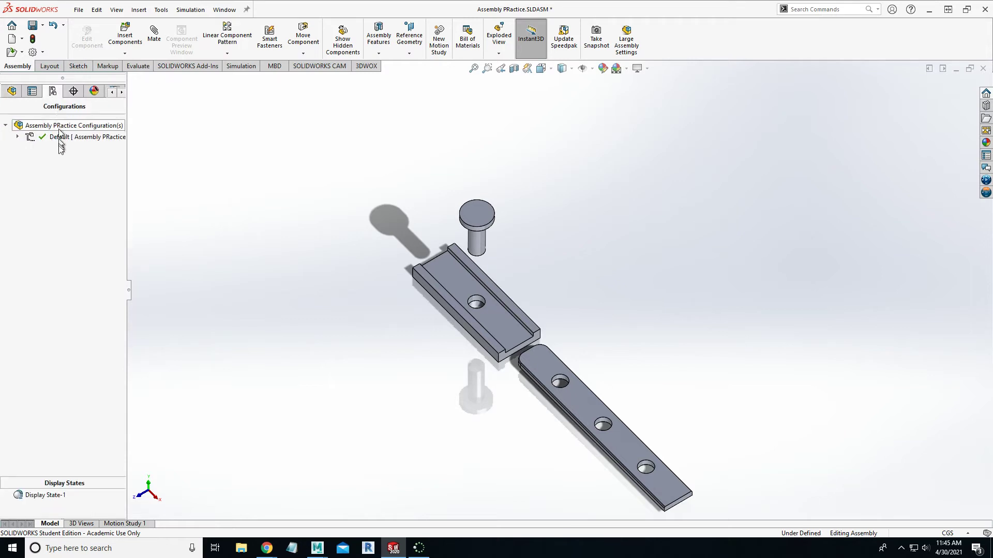
left_click(19, 137)
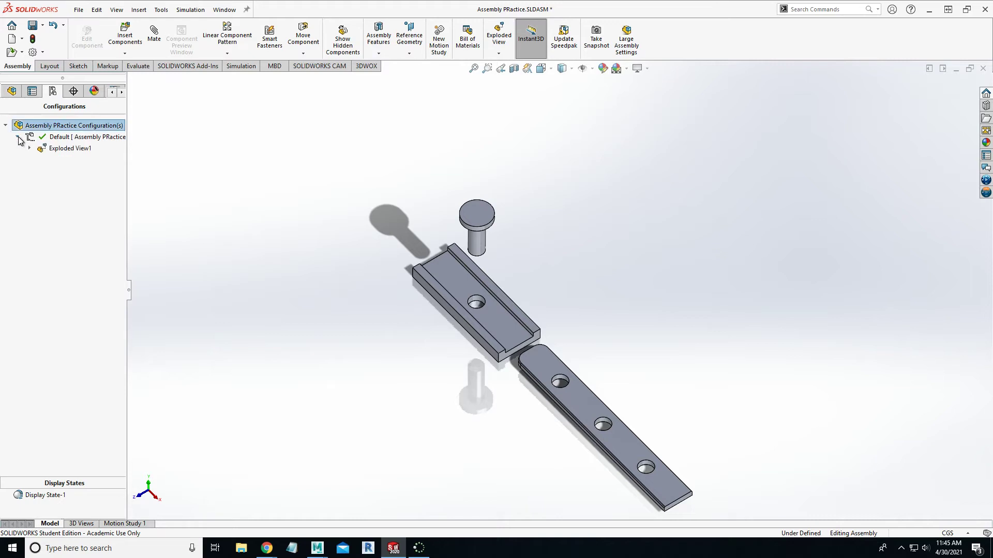
right_click(57, 150)
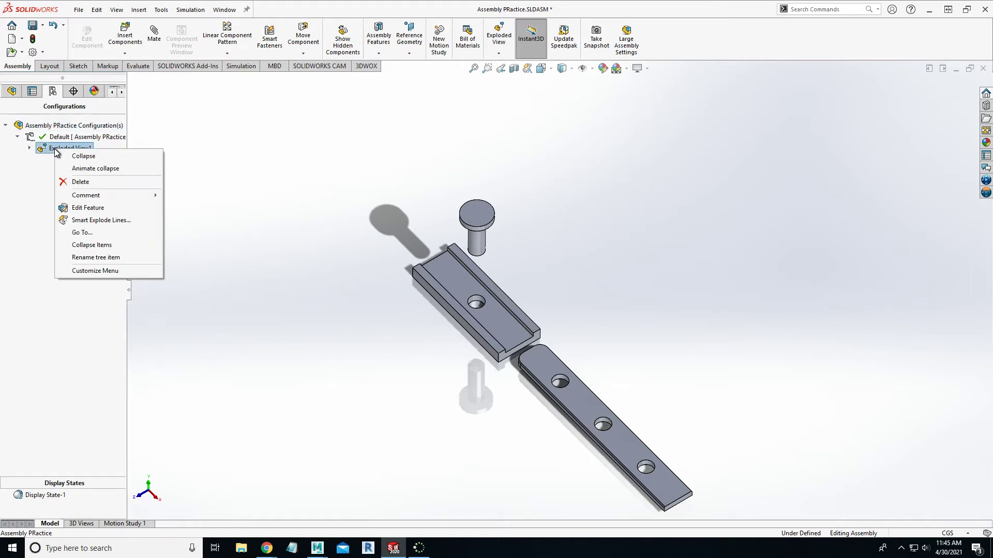
left_click(89, 223)
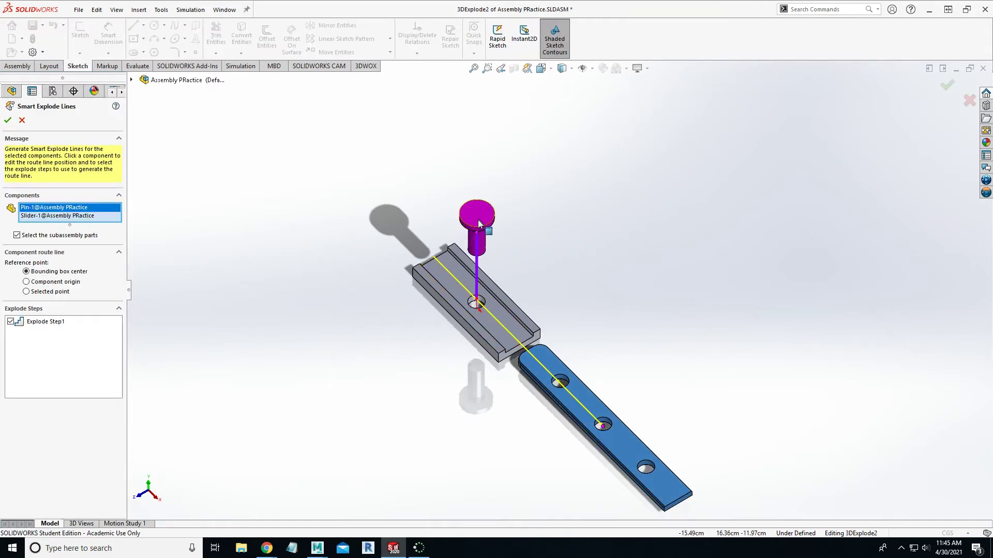
left_click(7, 122)
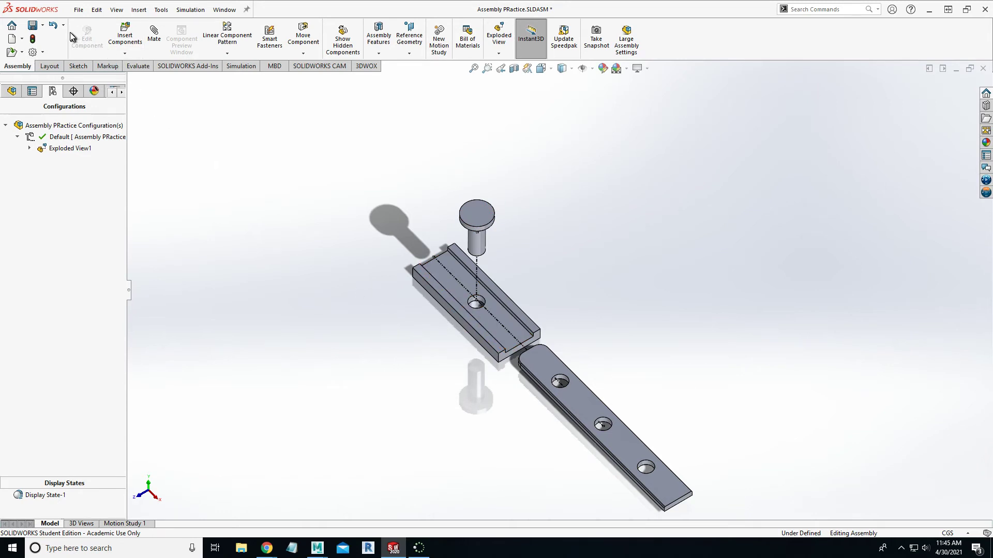
left_click(33, 26)
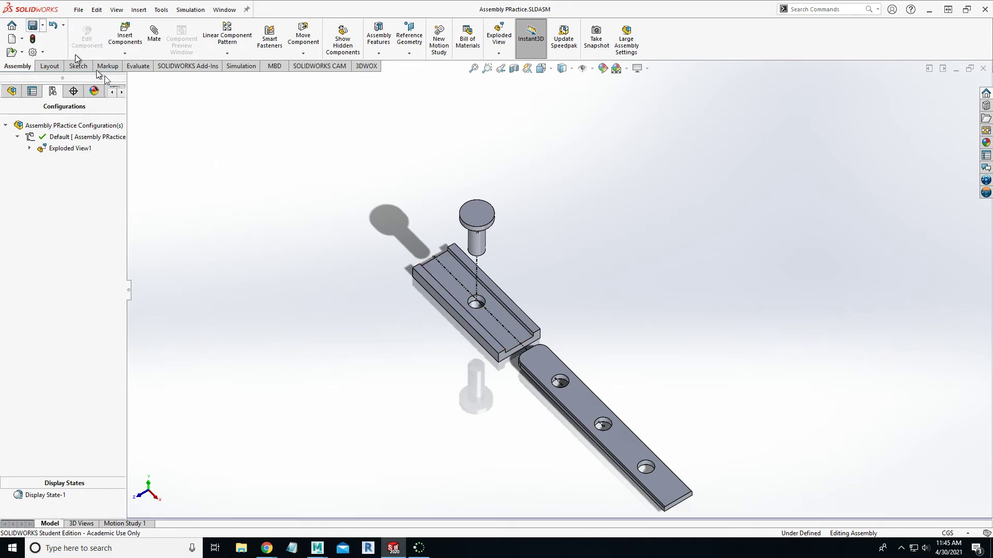
Make a drawing from the assembly on an A0 (ISO) sheet and place the Isometric Exploded view on it.
left_click(78, 10)
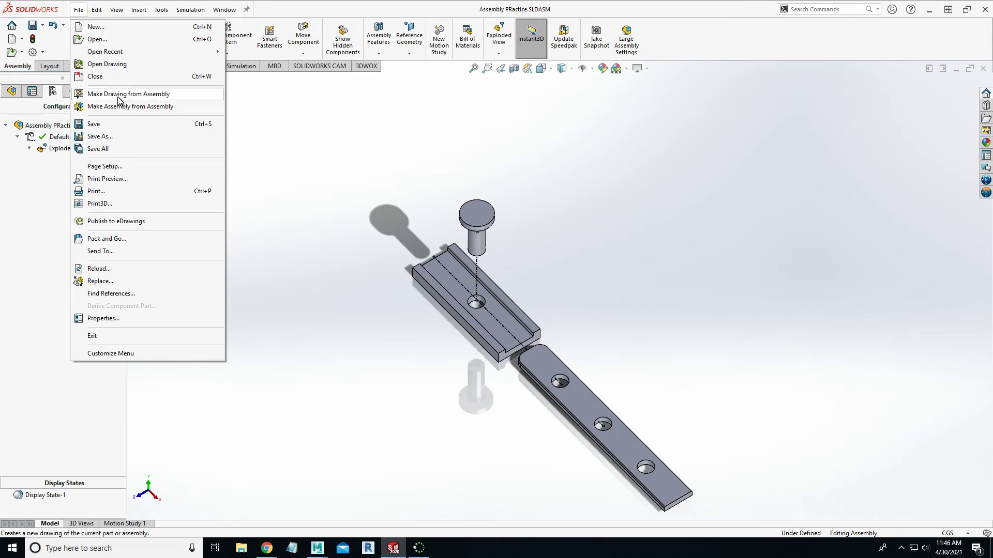
left_click(104, 94)
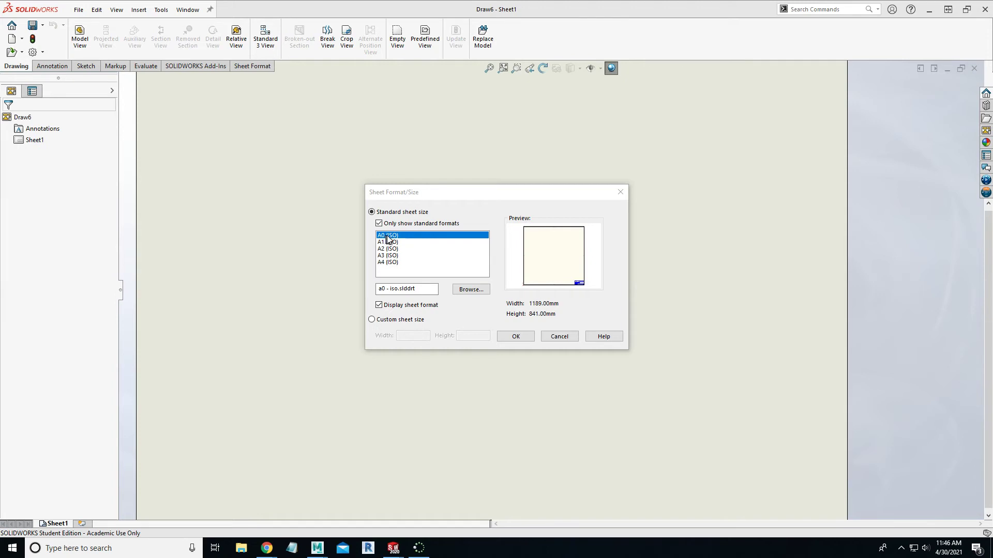
left_click(525, 335)
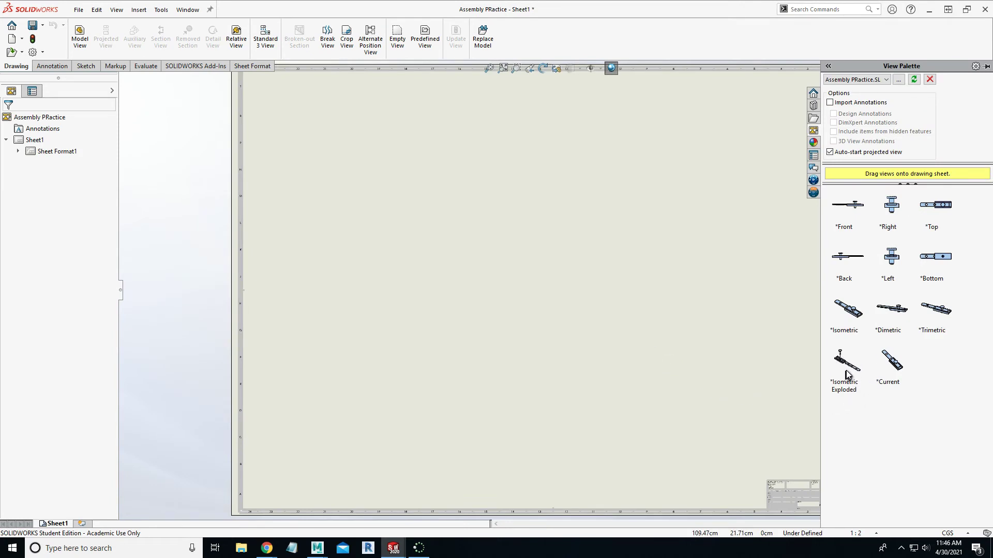
mouse_move(845, 365)
left_mouse_down()
mouse_move(724, 346)
mouse_move(440, 249)
left_mouse_up()
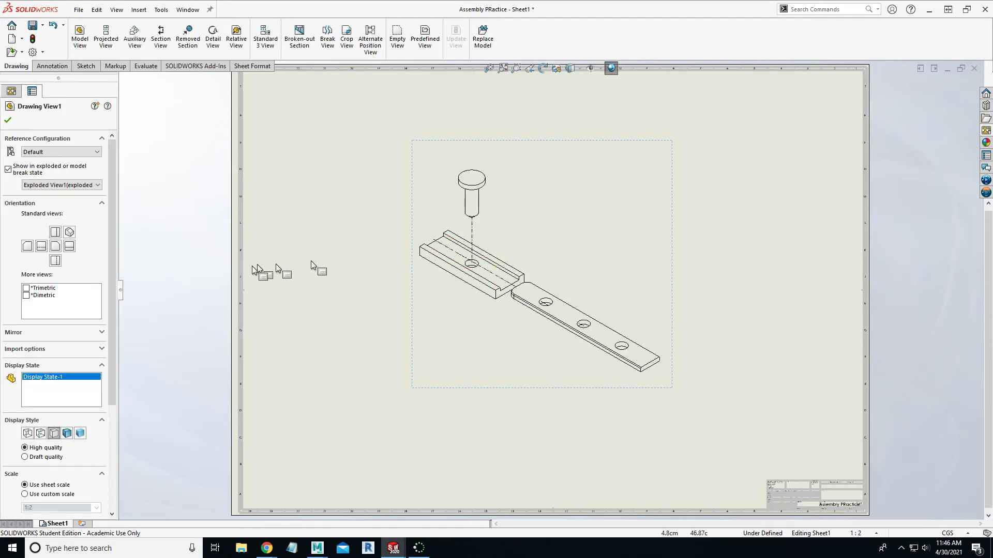
Set the exploded view's custom scale to 1:1.25 and reposition the view near the middle of the sheet.
scroll(46, 370, "down", 3)
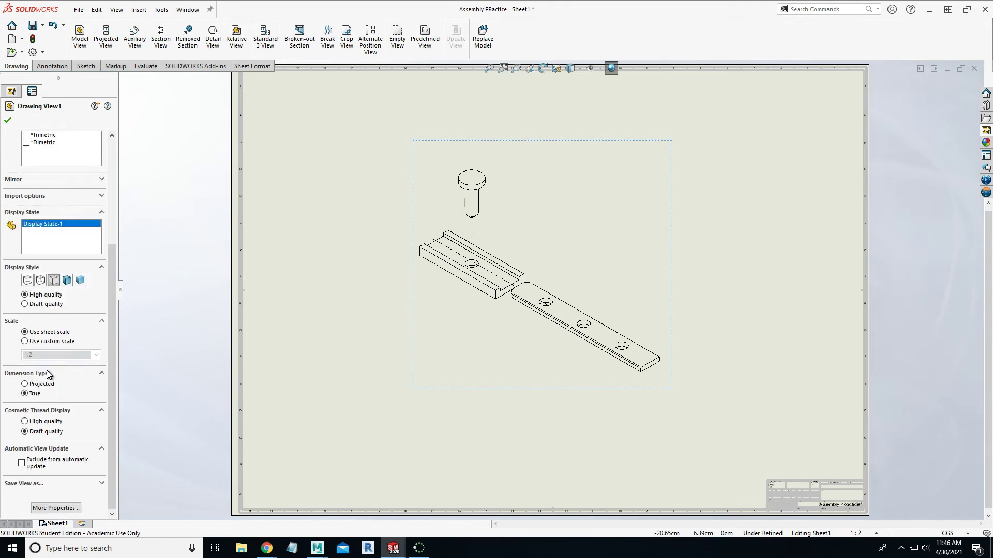
left_click(24, 341)
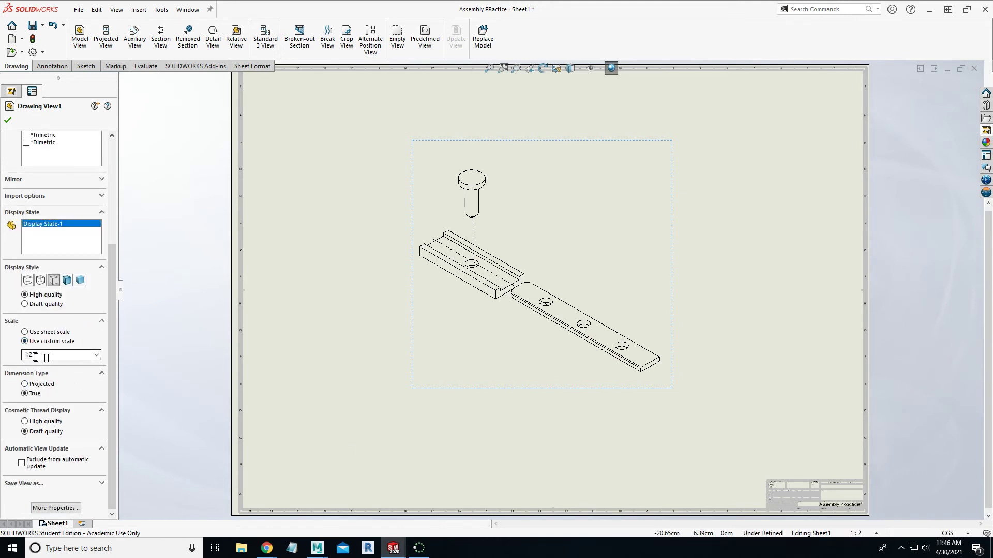
left_click(97, 355)
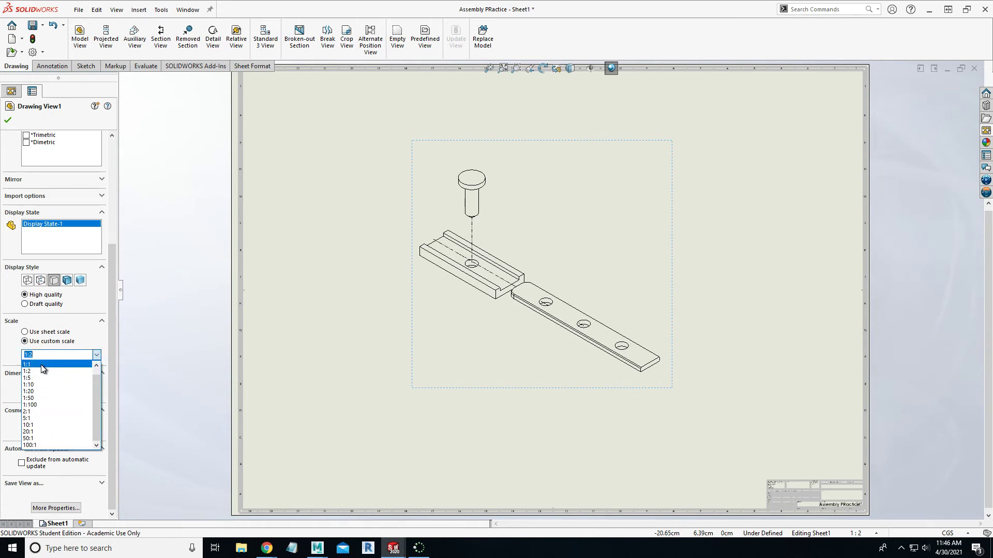
left_click(44, 366)
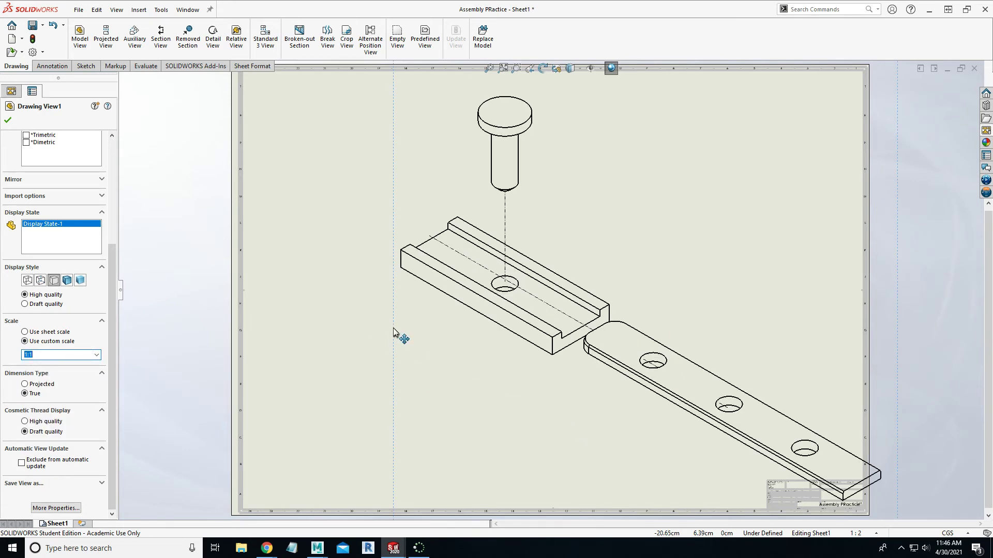
left_click_drag(394, 332, 301, 321)
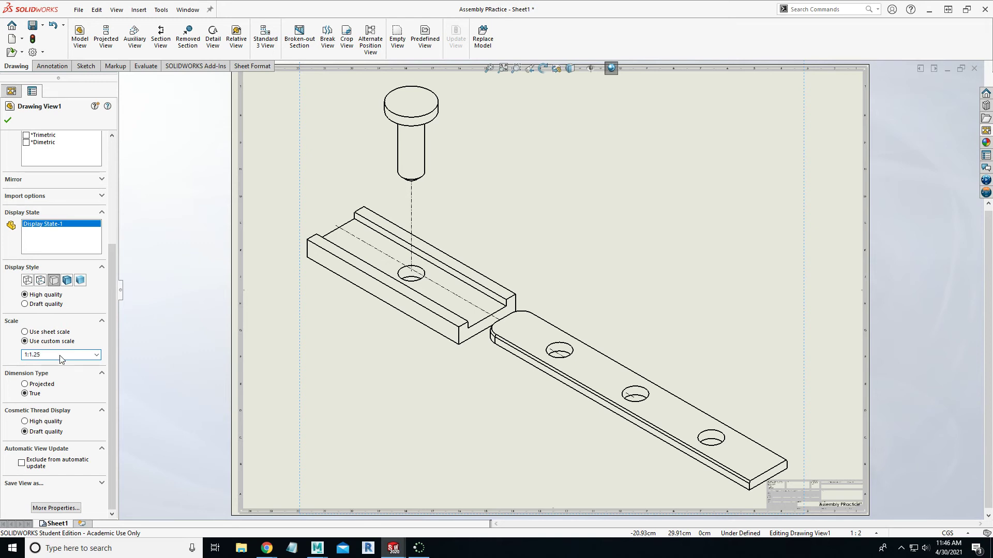
key("Return")
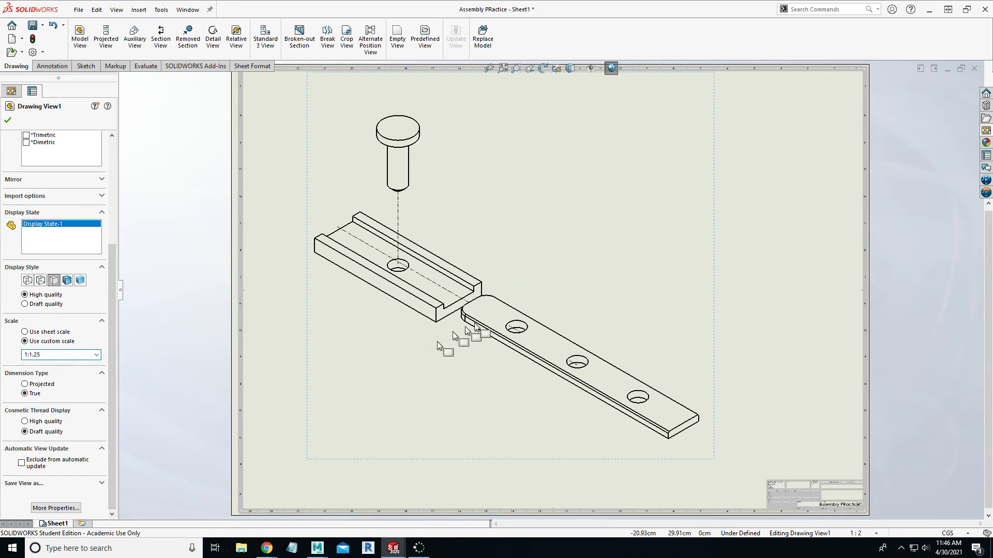
left_click_drag(713, 285, 760, 312)
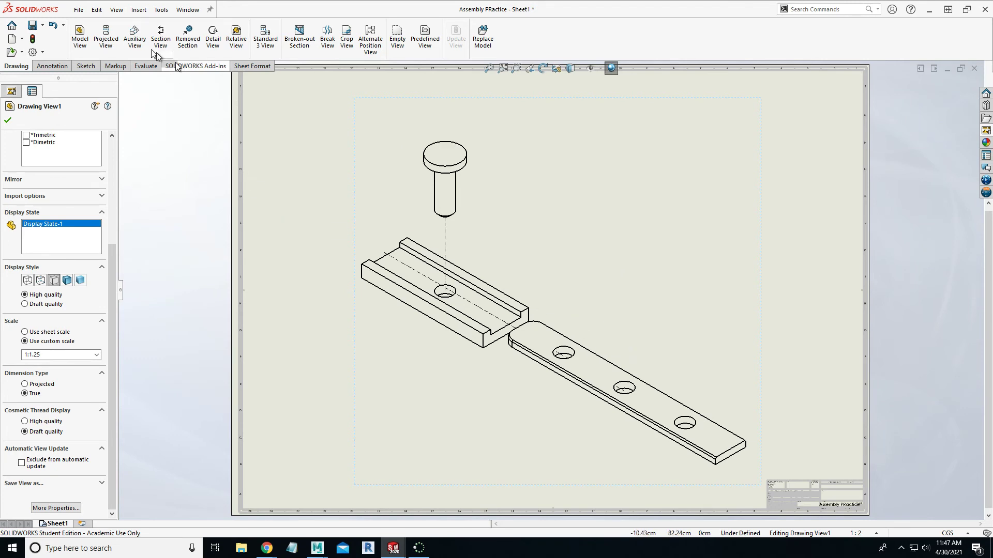
Save the drawing as "PRactice Assembly Drawing", updating the views before saving.
left_click(33, 25)
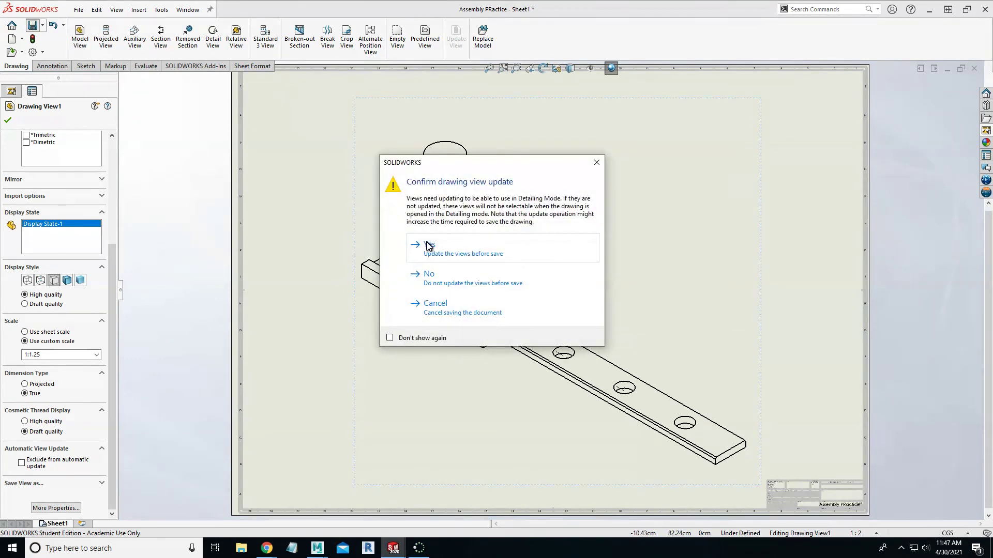
left_click(463, 252)
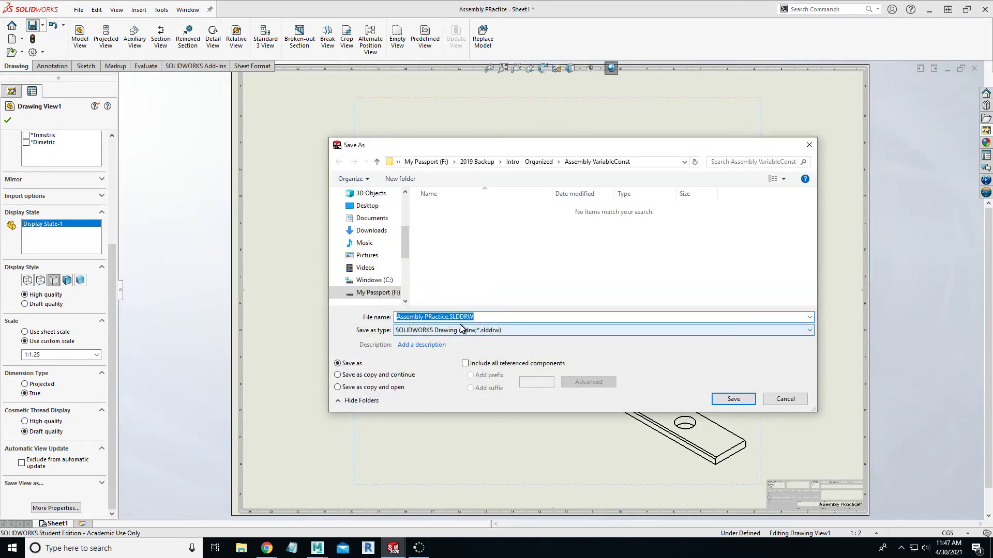
type("PRa")
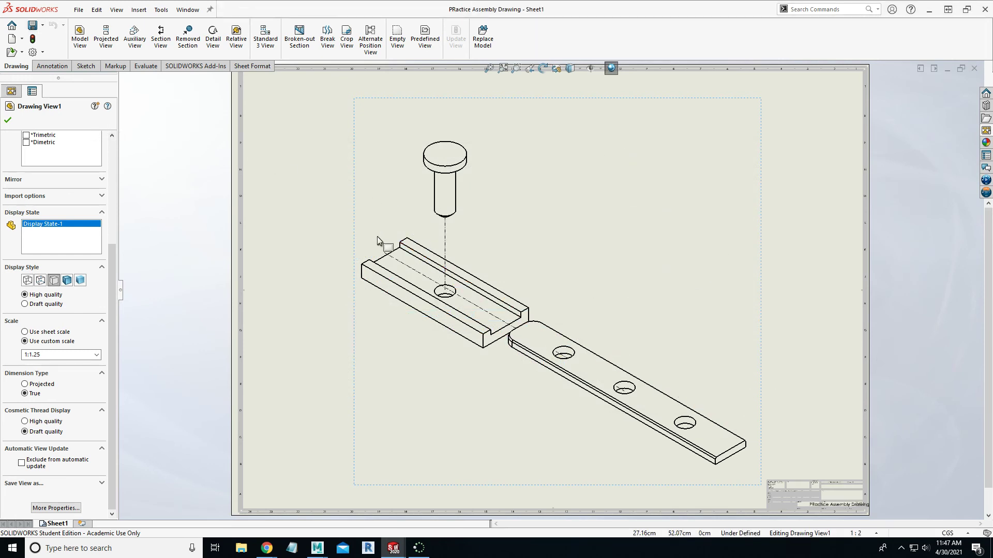
Save a PDF copy of the drawing as "PRactice Assembly Drawing.pdf" in the same folder.
left_click(80, 12)
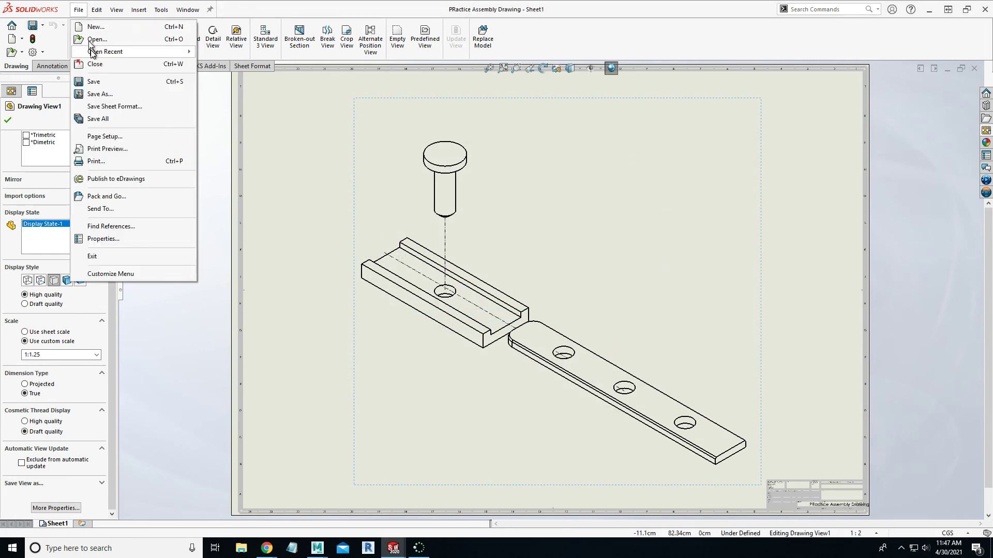
left_click(100, 94)
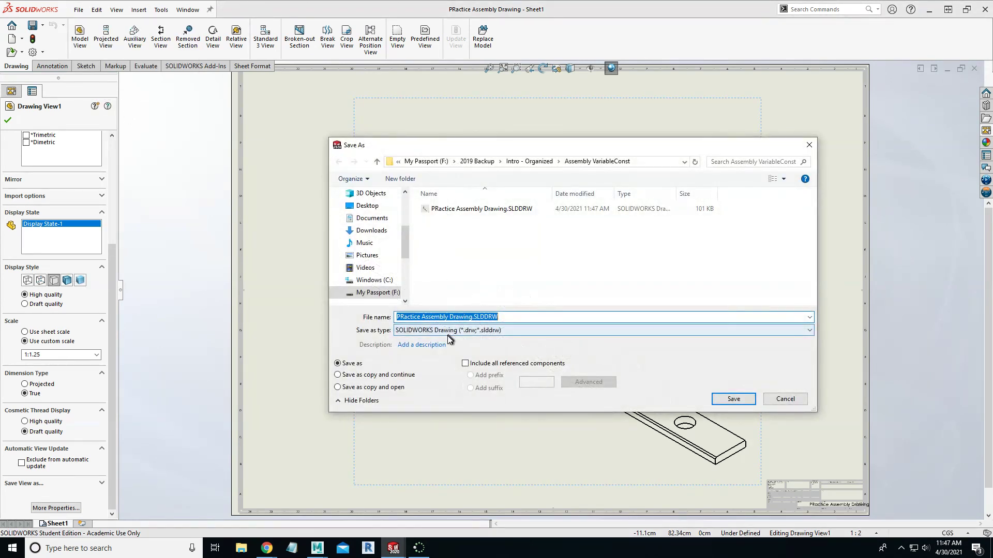
left_click(417, 331)
left_click(417, 333)
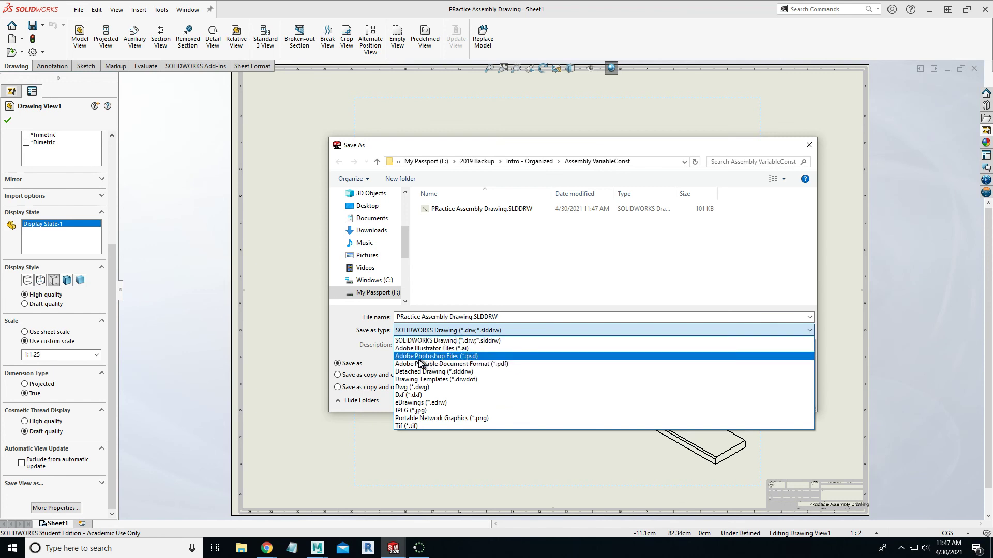
left_click(485, 367)
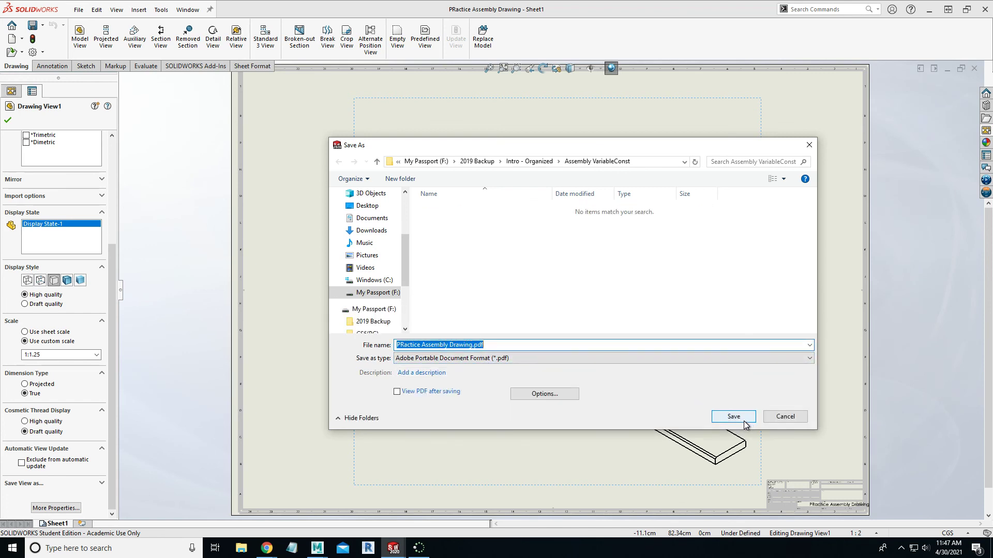
left_click(745, 419)
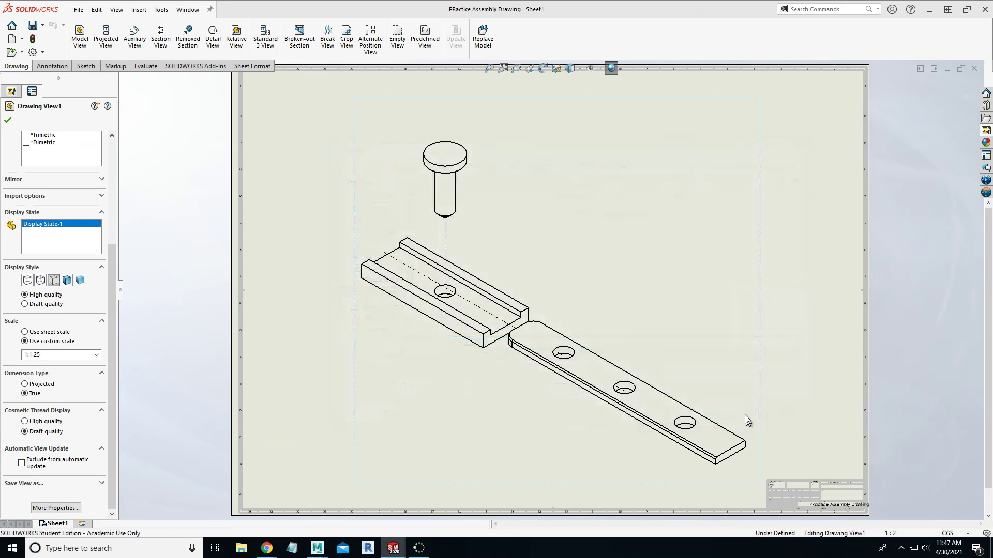